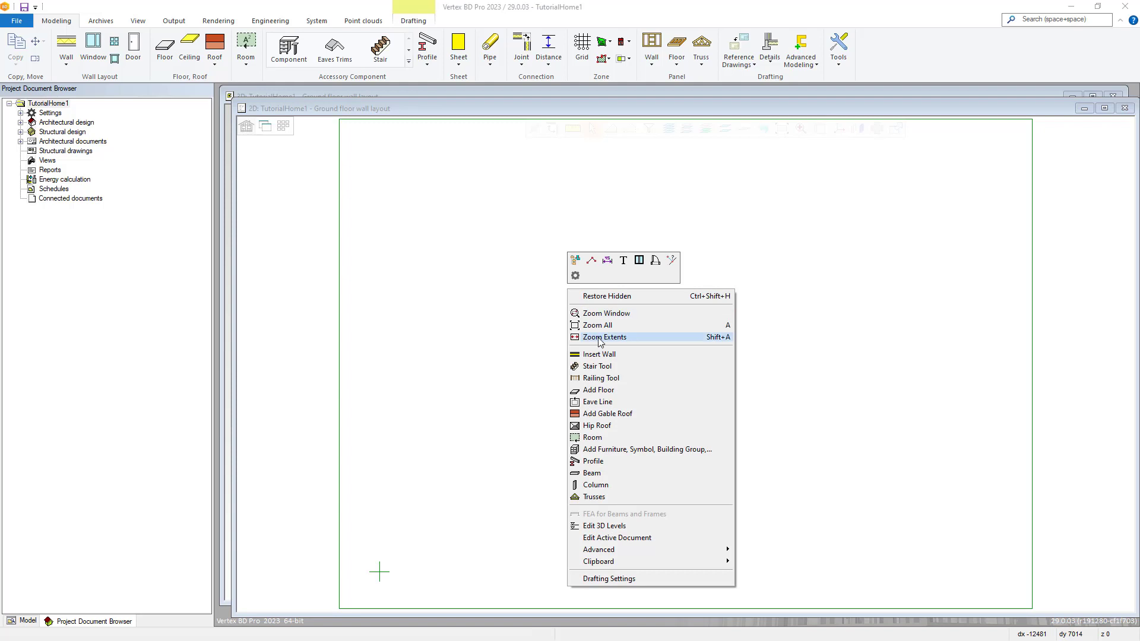
# Step: Choose Insert Wall from the ground floor wall layout's context menu
pyautogui.click(610, 355)
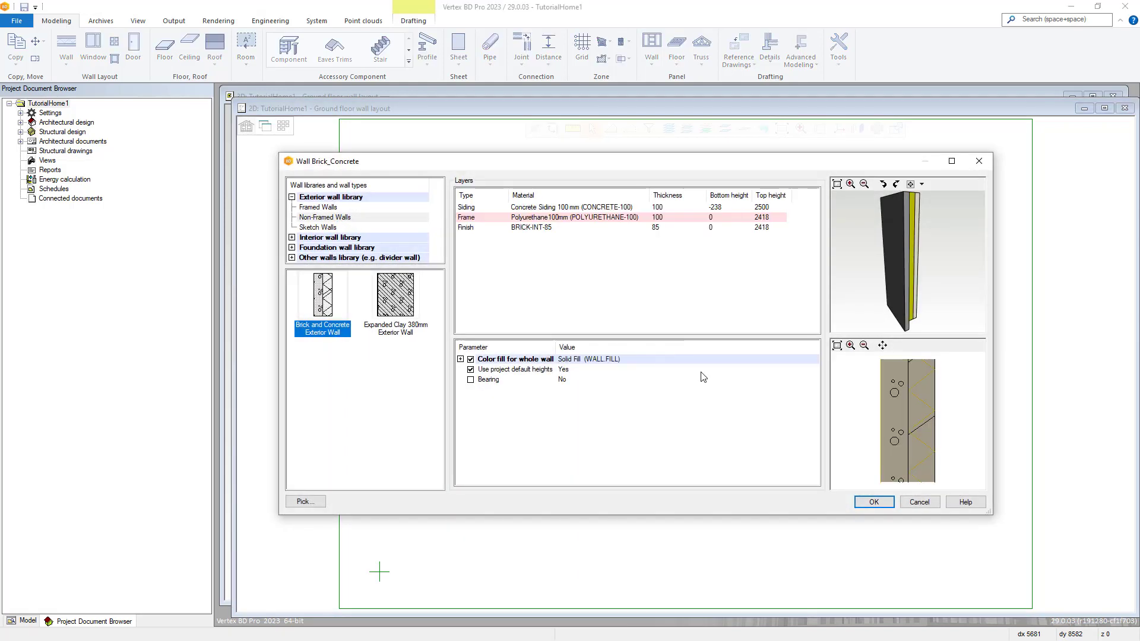
# Step: Select 'Exterior wall 89mm, Brick siding' under Framed Walls and open Framing Tools for its Frame layer
pyautogui.click(304, 207)
pyautogui.click(319, 295)
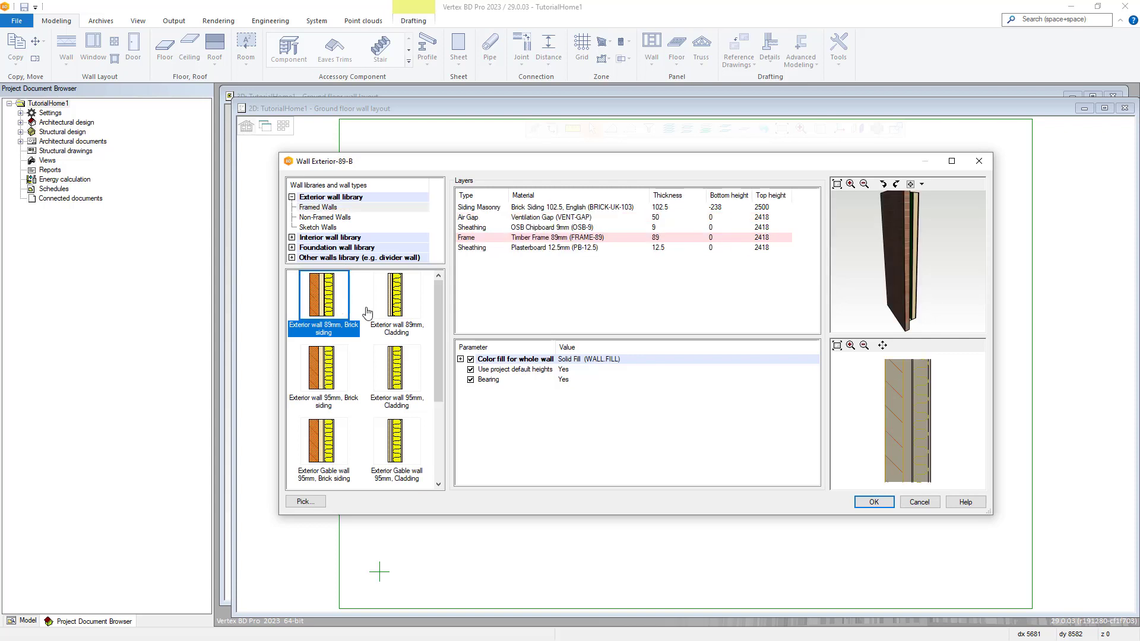
pyautogui.click(545, 238)
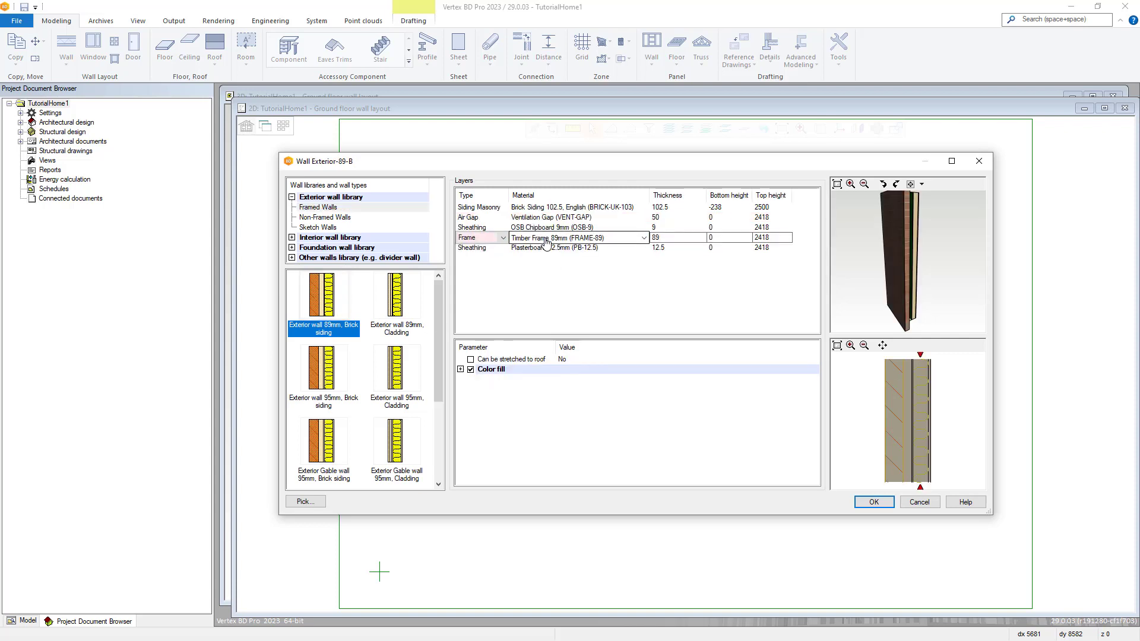
pyautogui.rightClick(546, 239)
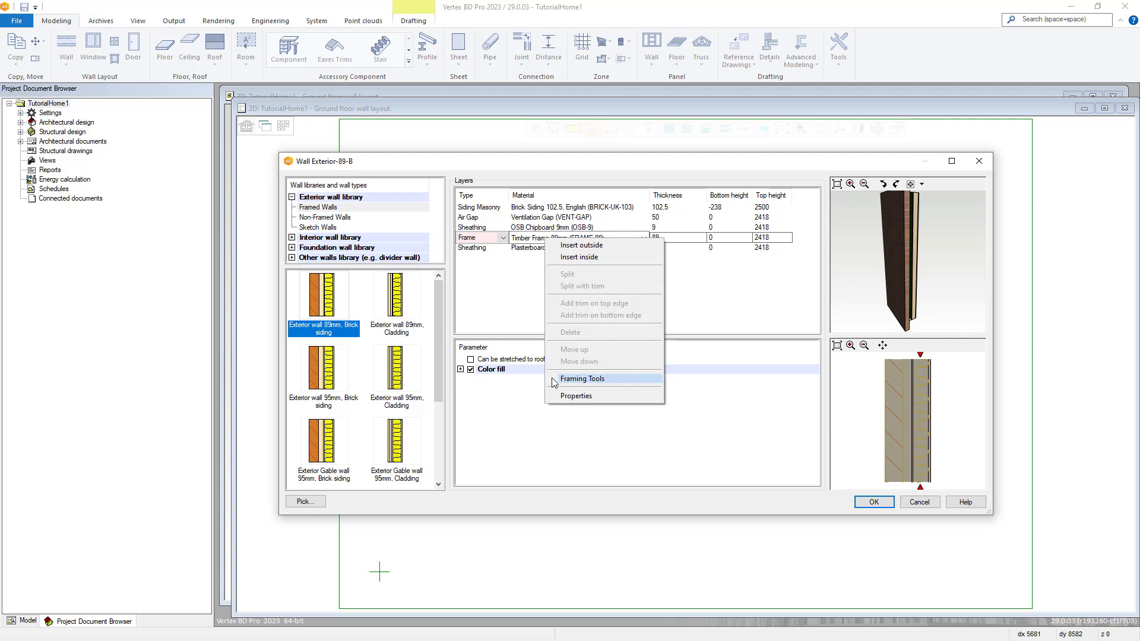
pyautogui.click(632, 379)
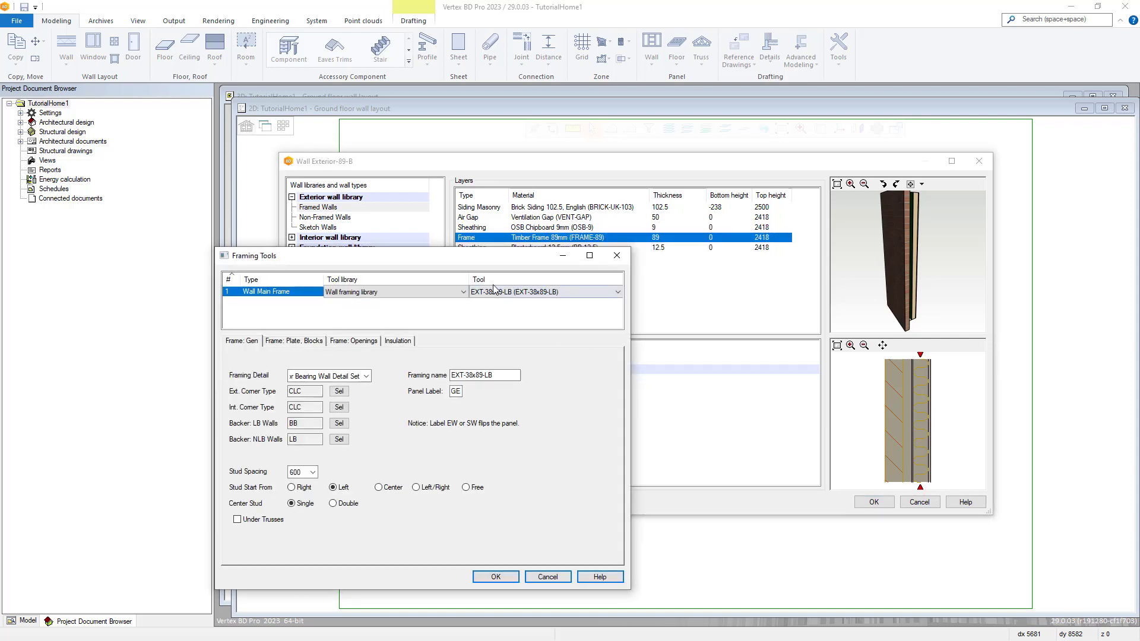
# Step: Move Framing Tools right to uncover the wall type thumbnails, then select the GE panel label
pyautogui.moveTo(488, 258); pyautogui.dragTo(694, 260)
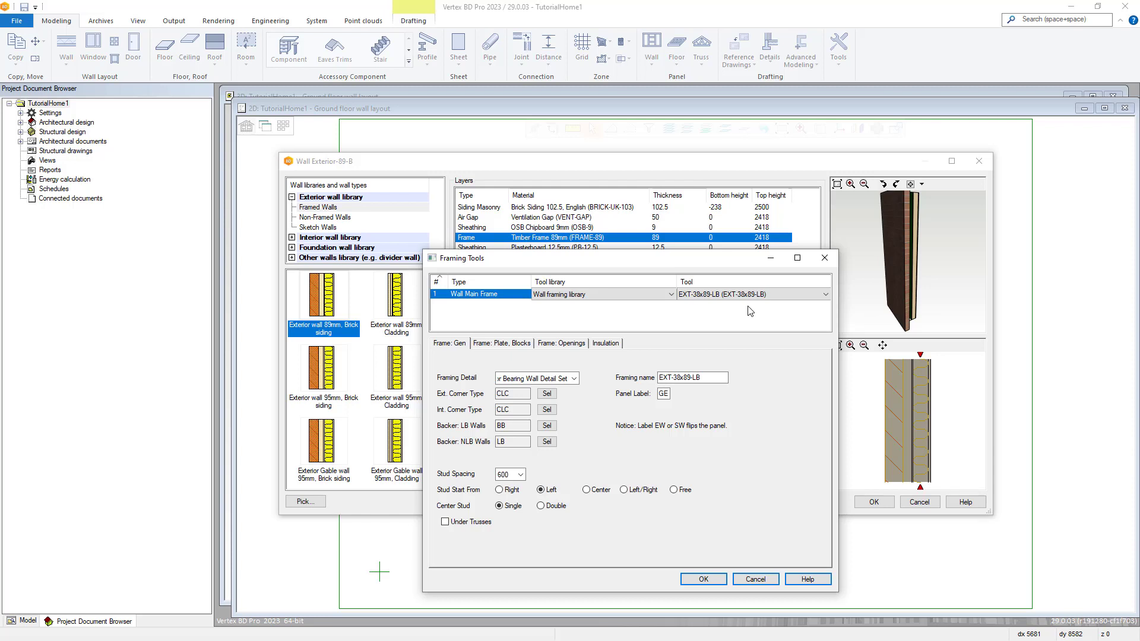
pyautogui.doubleClick(663, 393)
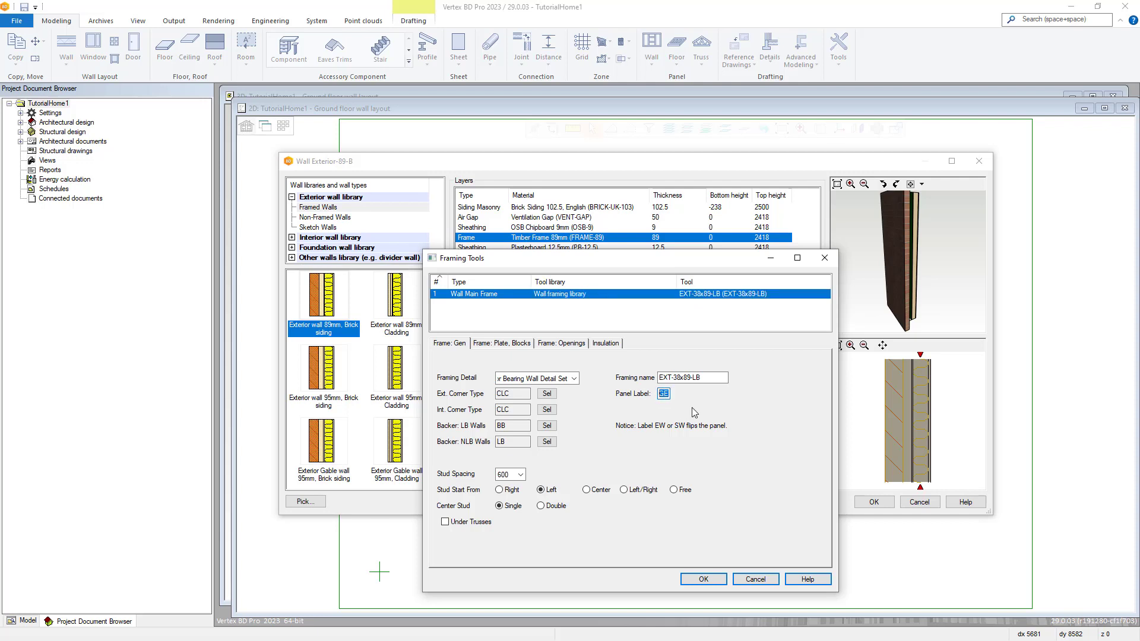
# Step: Review the framing detail set list without changing it, then open the Backers chart for NLB walls
pyautogui.click(667, 394)
pyautogui.click(559, 380)
pyautogui.moveTo(563, 380); pyautogui.dragTo(488, 380)
pyautogui.click(514, 380)
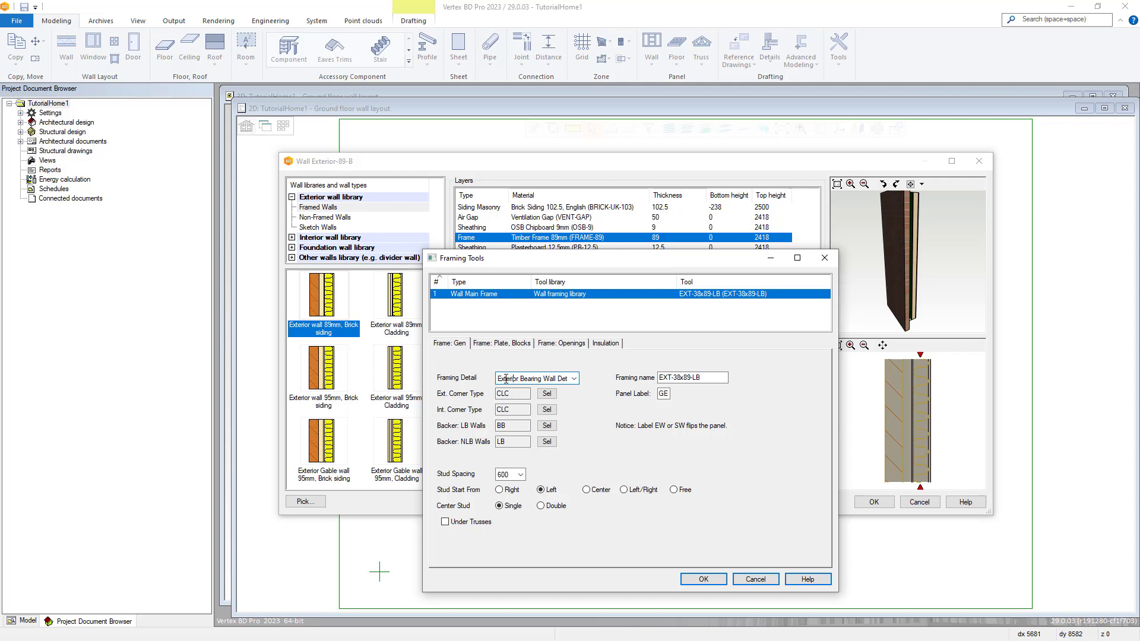
pyautogui.click(574, 379)
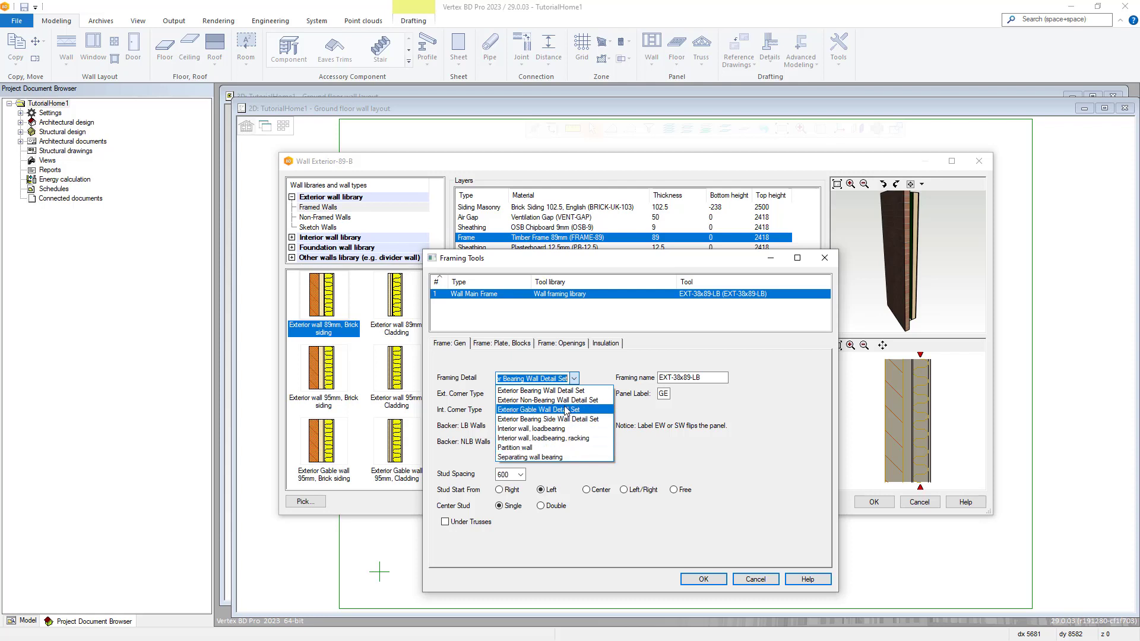
pyautogui.click(575, 379)
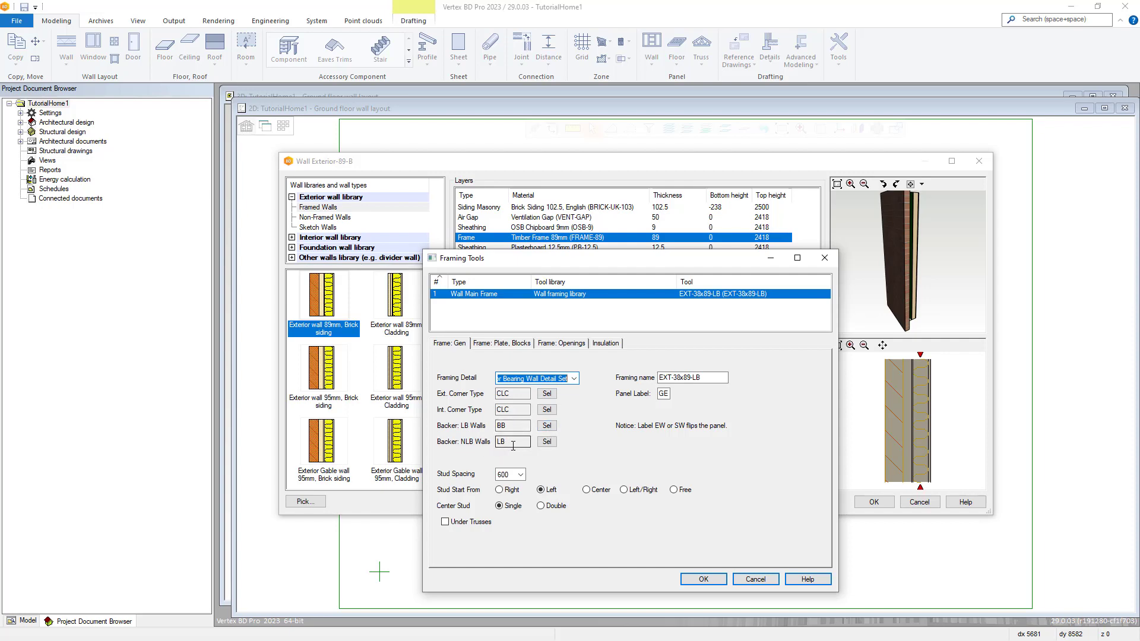
pyautogui.click(548, 443)
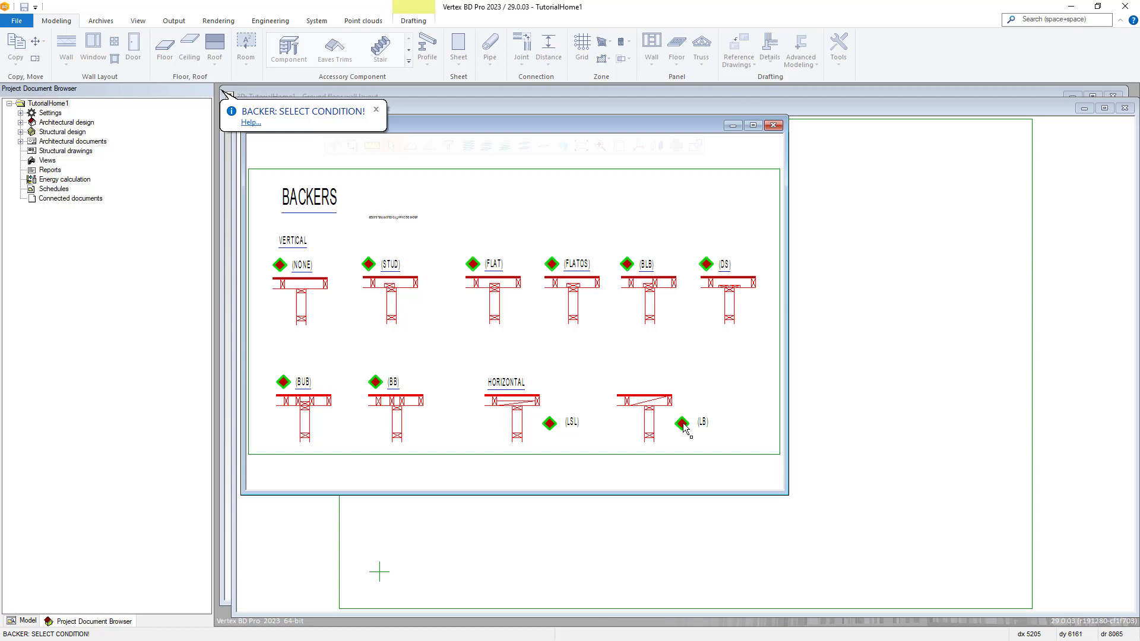
# Step: Pick the LB backer condition in the Backers chart
pyautogui.click(773, 124)
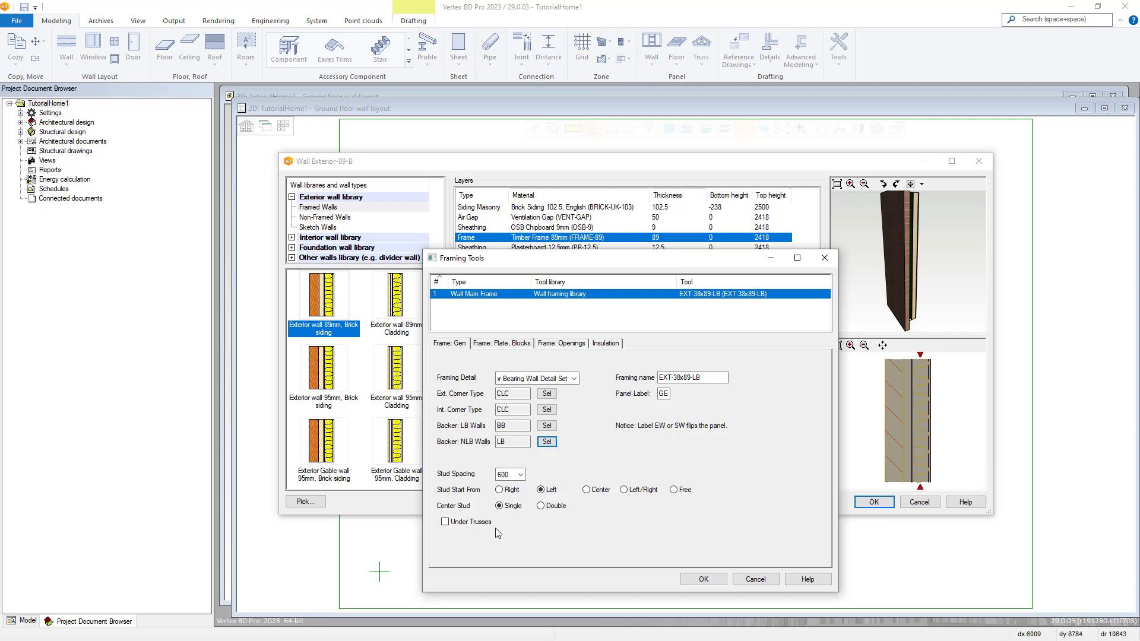
# Step: On the Frame: Plate, Blocks tab, pick the TPLHB head-binder top plate condition
pyautogui.click(502, 344)
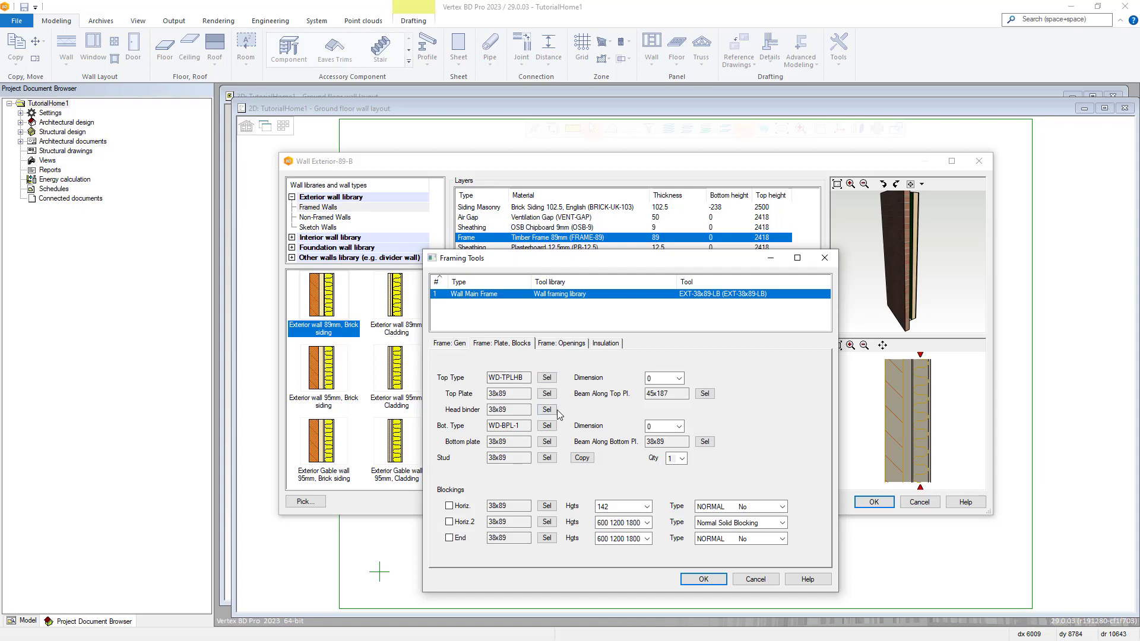
pyautogui.click(554, 380)
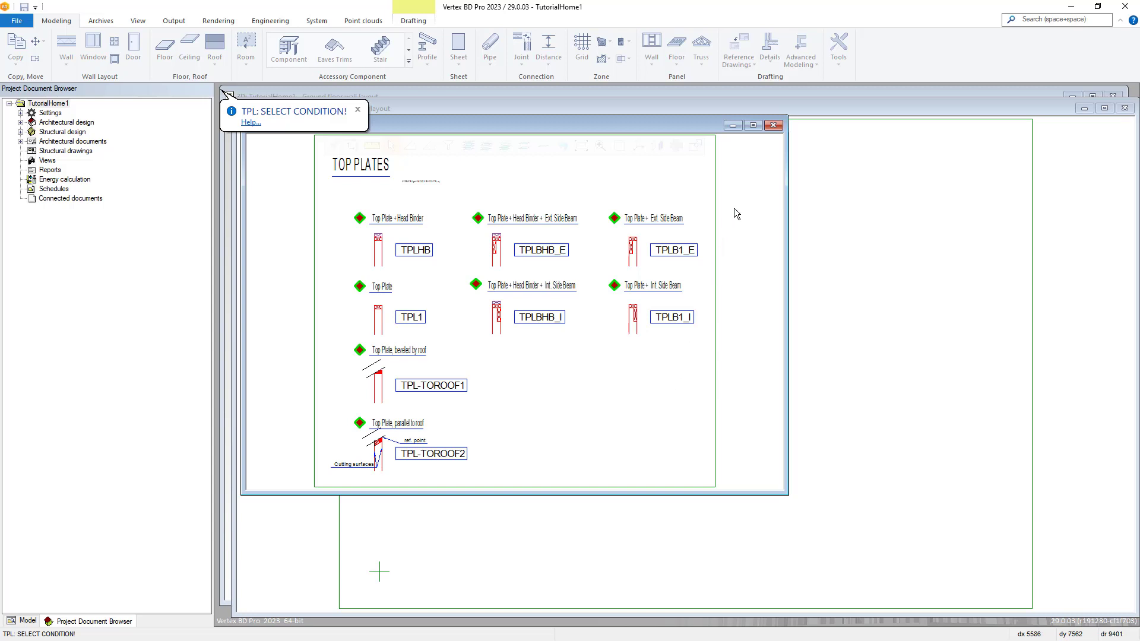
pyautogui.click(774, 128)
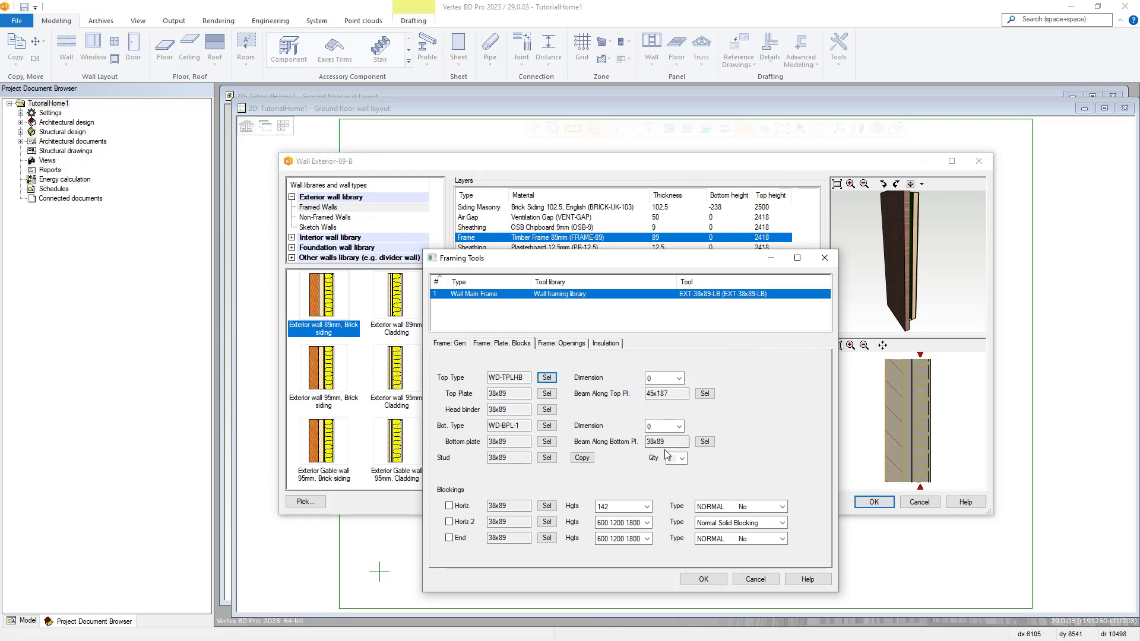
# Step: Focus the stud size field, then switch to the Frame: Openings settings
pyautogui.click(505, 457)
pyautogui.click(564, 345)
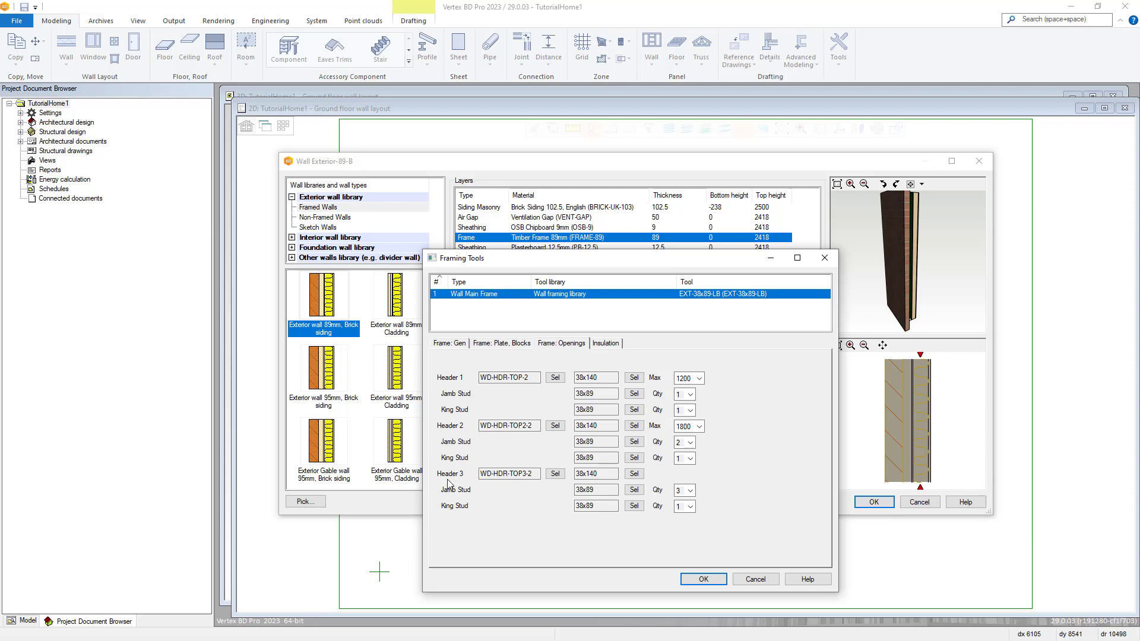
# Step: Close the Headers chart unchanged so Header 1 stays WD-HDR-TOP-2, then show Insulation settings
pyautogui.click(556, 378)
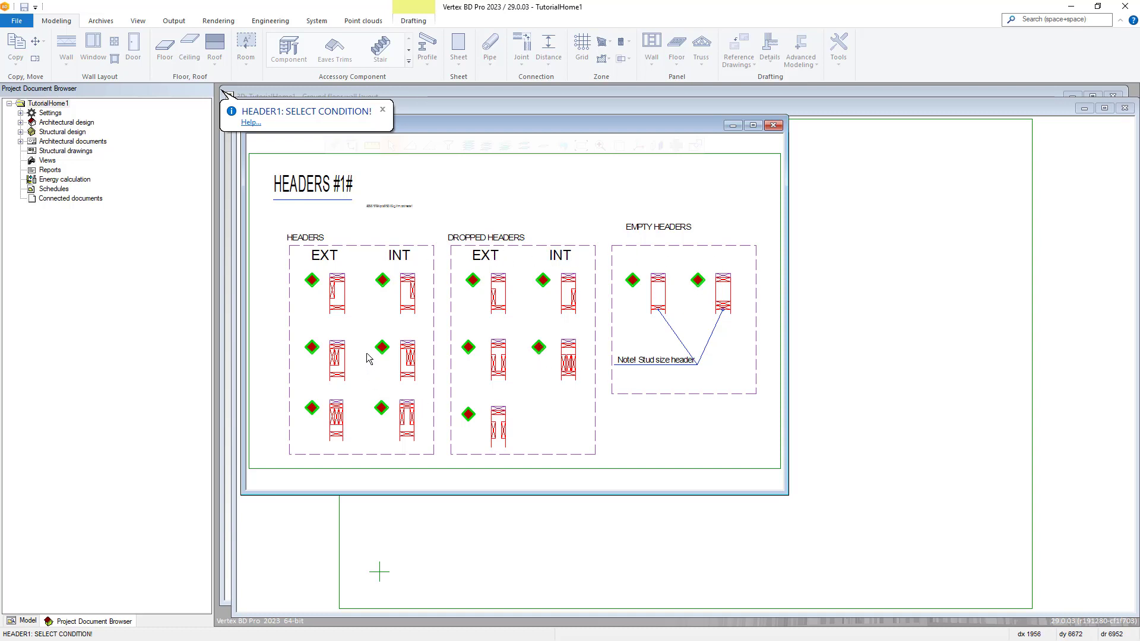
pyautogui.click(735, 230)
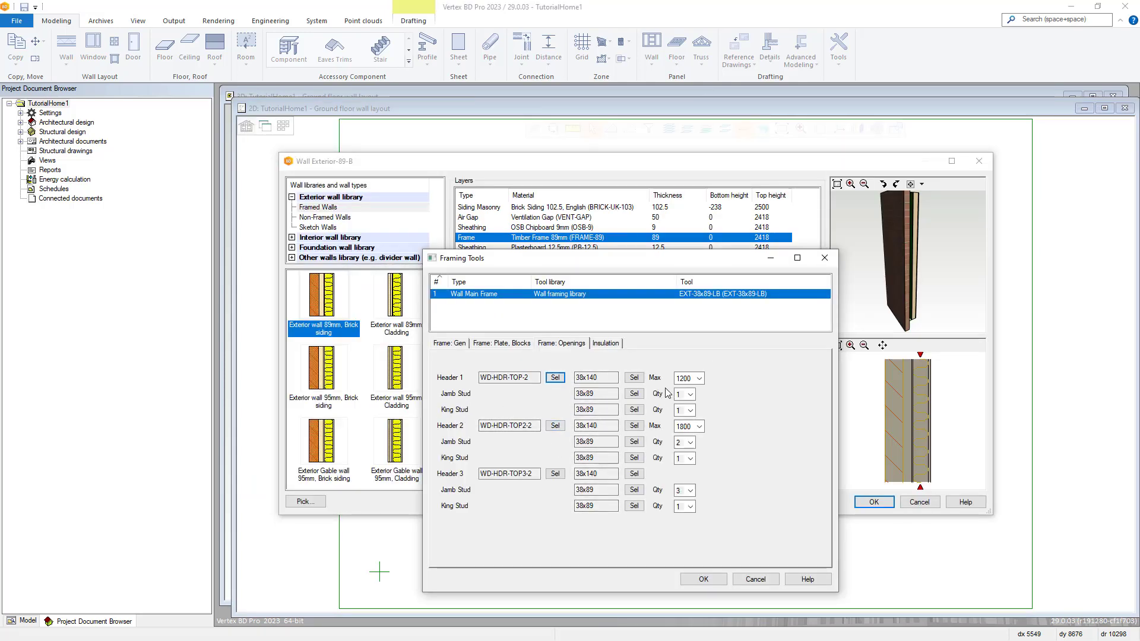
pyautogui.click(603, 344)
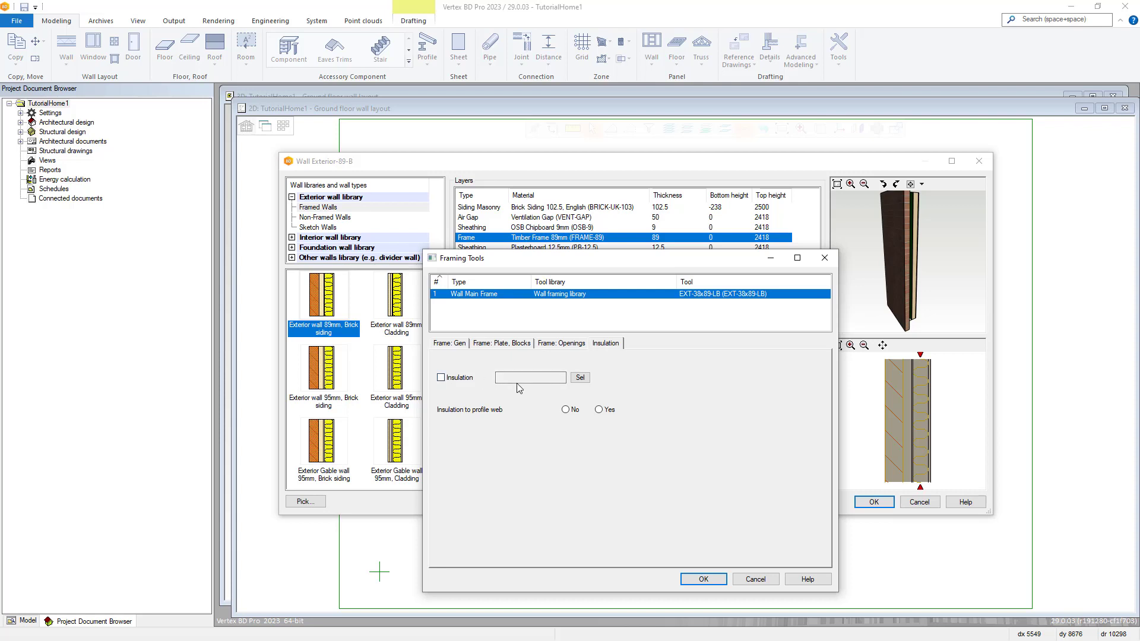
# Step: Close the insulation materials list without choosing one and confirm the Framing Tools settings
pyautogui.click(582, 379)
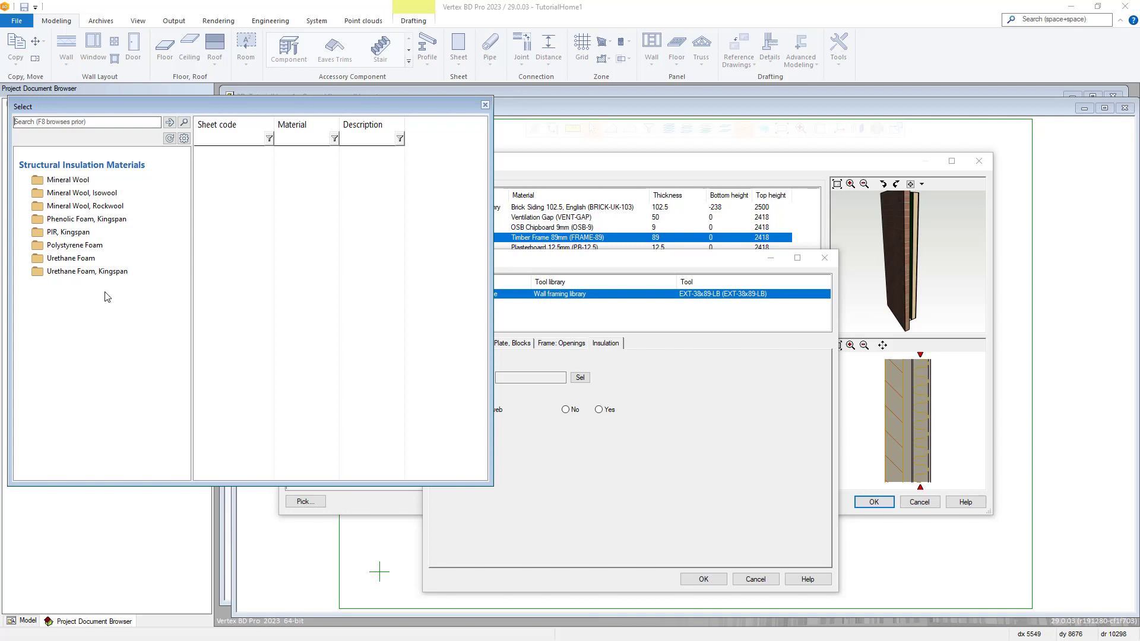
pyautogui.click(484, 105)
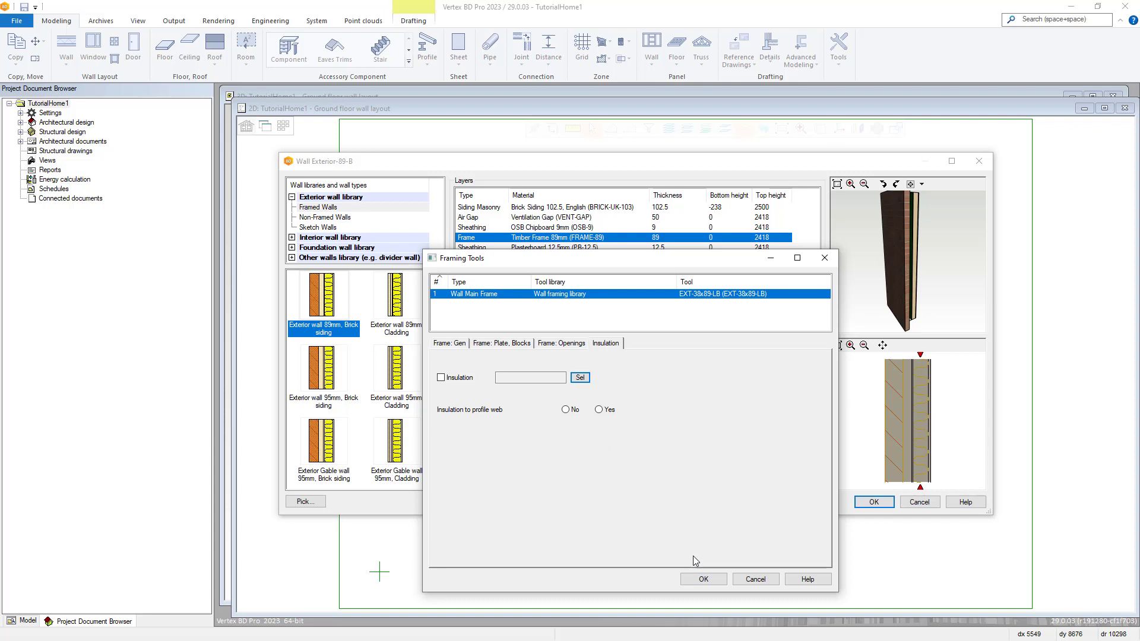
pyautogui.click(703, 577)
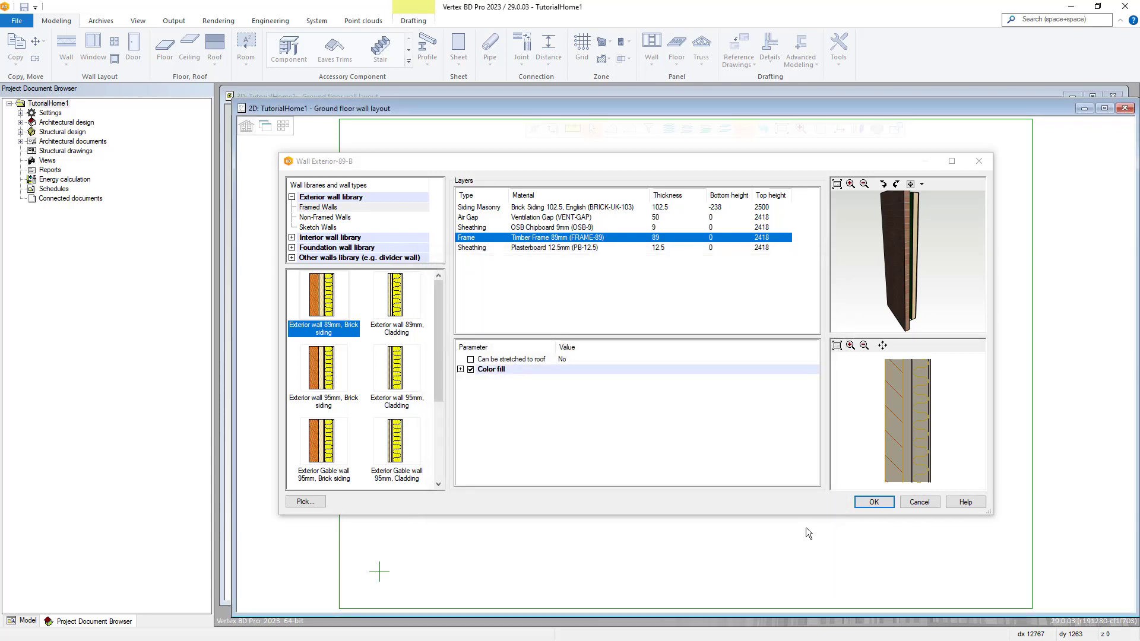
# Step: Accept the Exterior-89-B wall type and start a wall at the origin, constrained to the Y axis
pyautogui.click(868, 501)
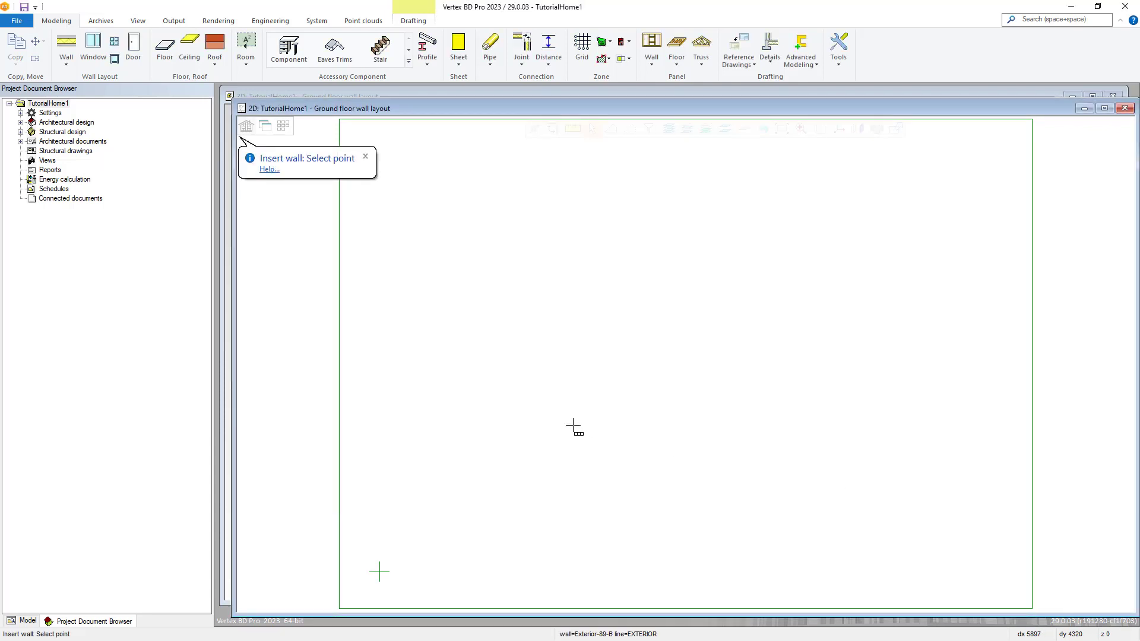
pyautogui.click(380, 571)
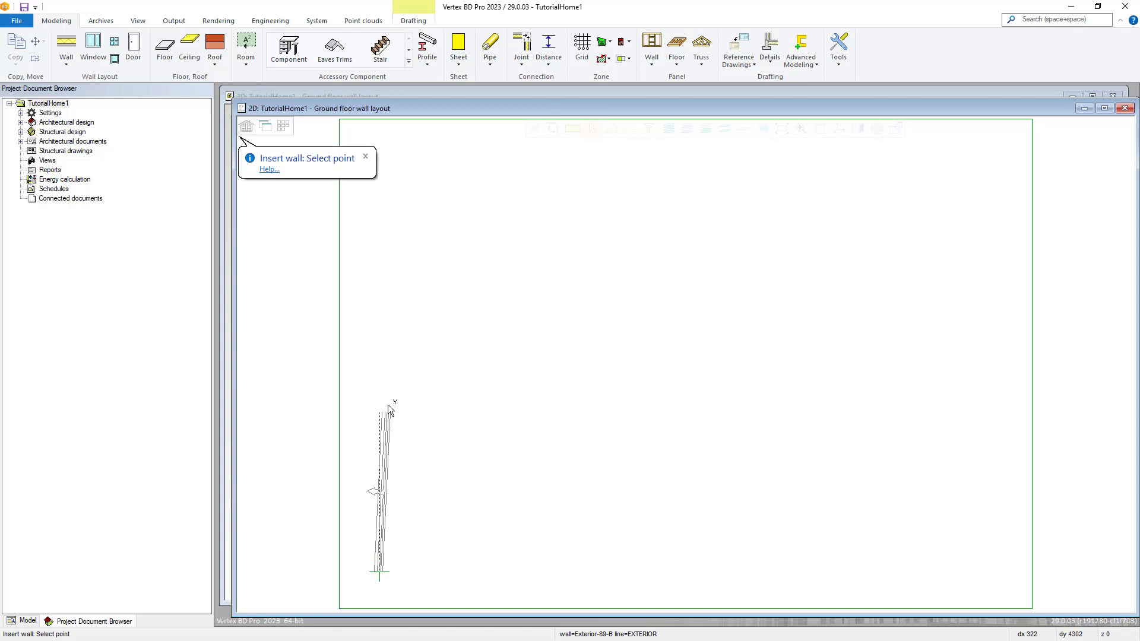
pyautogui.rightClick(381, 340)
pyautogui.moveTo(421, 359)
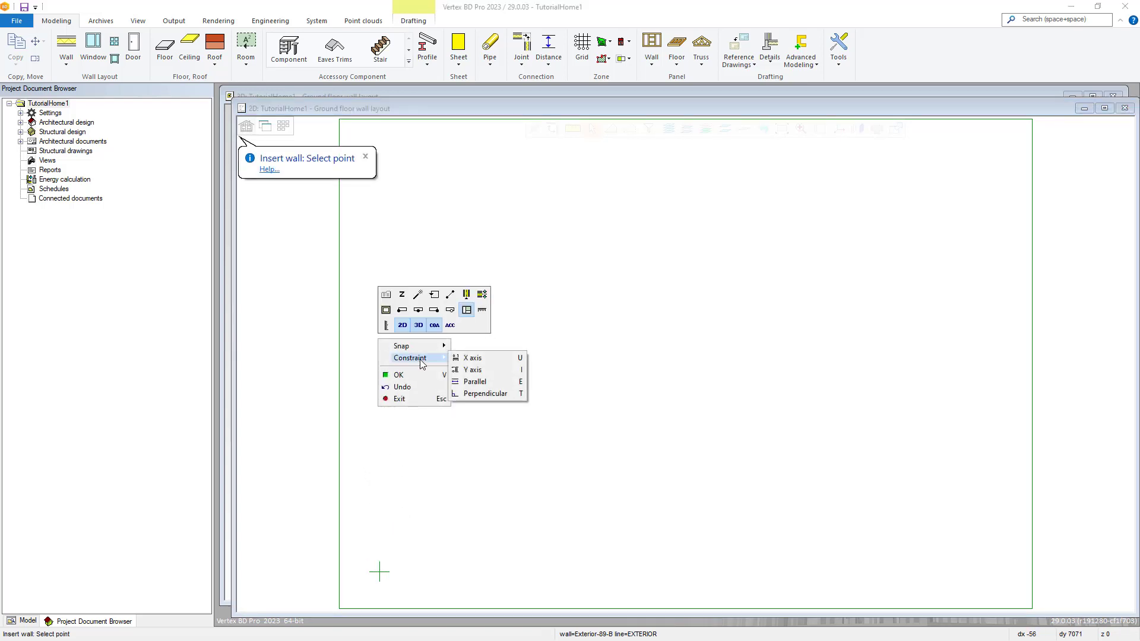
pyautogui.click(473, 369)
# Step: Place the corner and the right end point, finish drawing, and select the top horizontal wall
pyautogui.click(473, 341)
pyautogui.click(687, 338)
pyautogui.rightClick(687, 338)
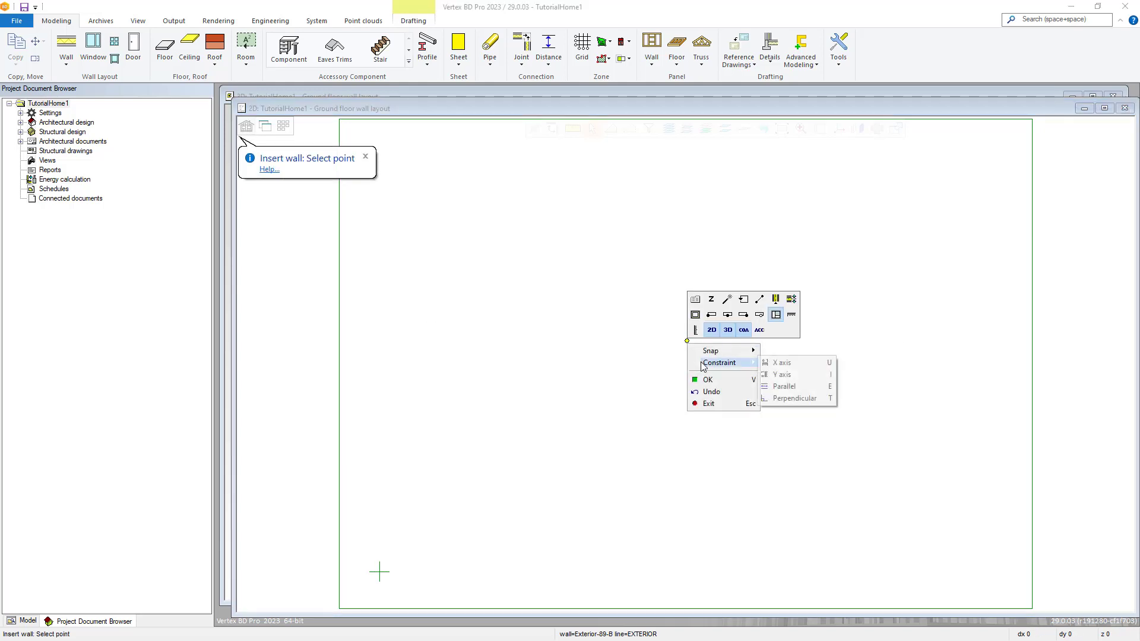
pyautogui.click(699, 381)
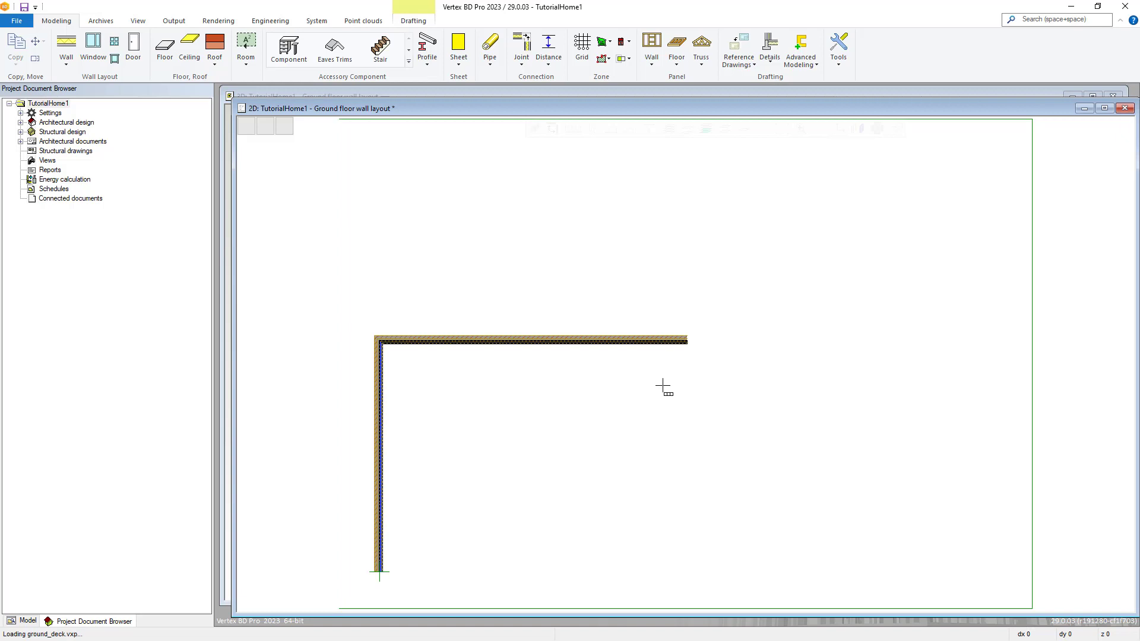
pyautogui.click(540, 341)
# Step: Show the top Exterior-89-B wall's properties and bring up the options for its Frame layer
pyautogui.rightClick(584, 338)
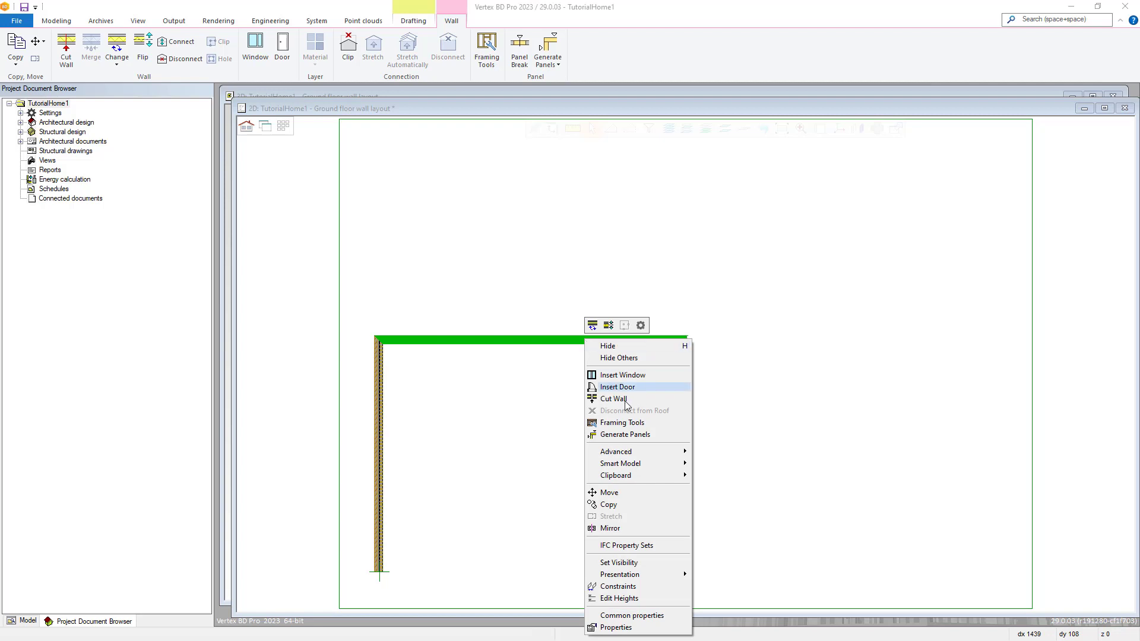
pyautogui.click(645, 628)
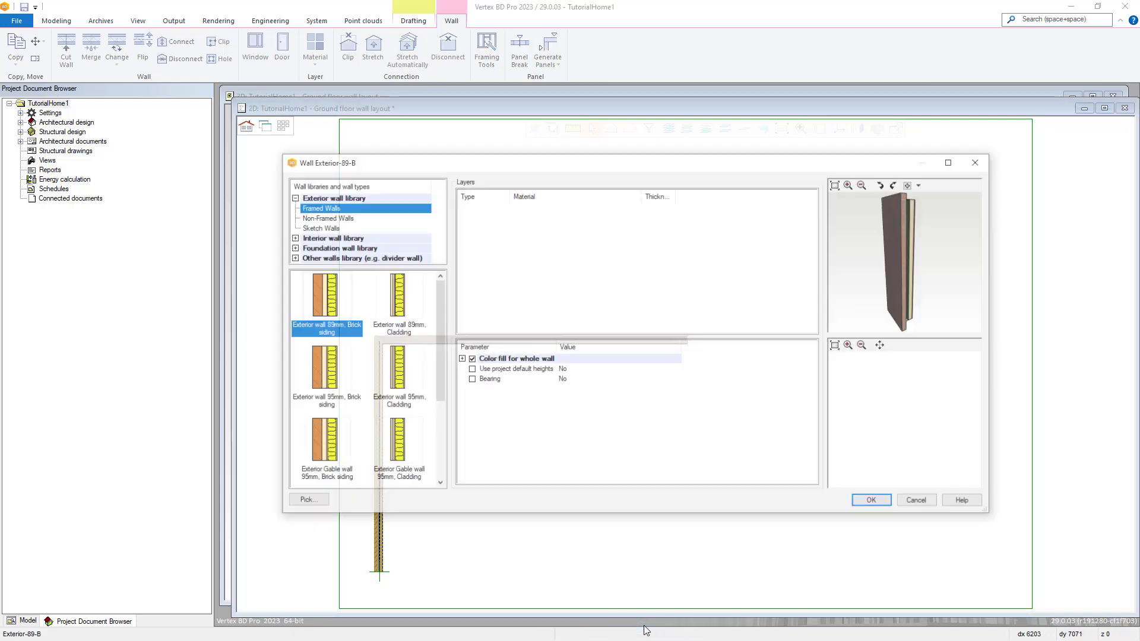
pyautogui.click(580, 237)
pyautogui.rightClick(580, 238)
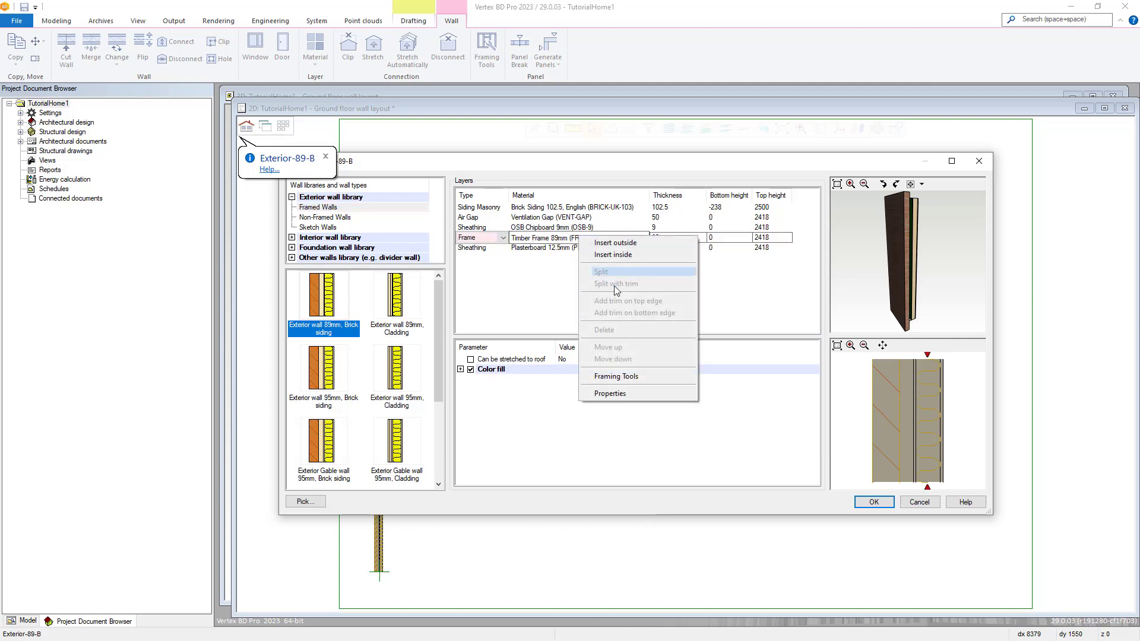